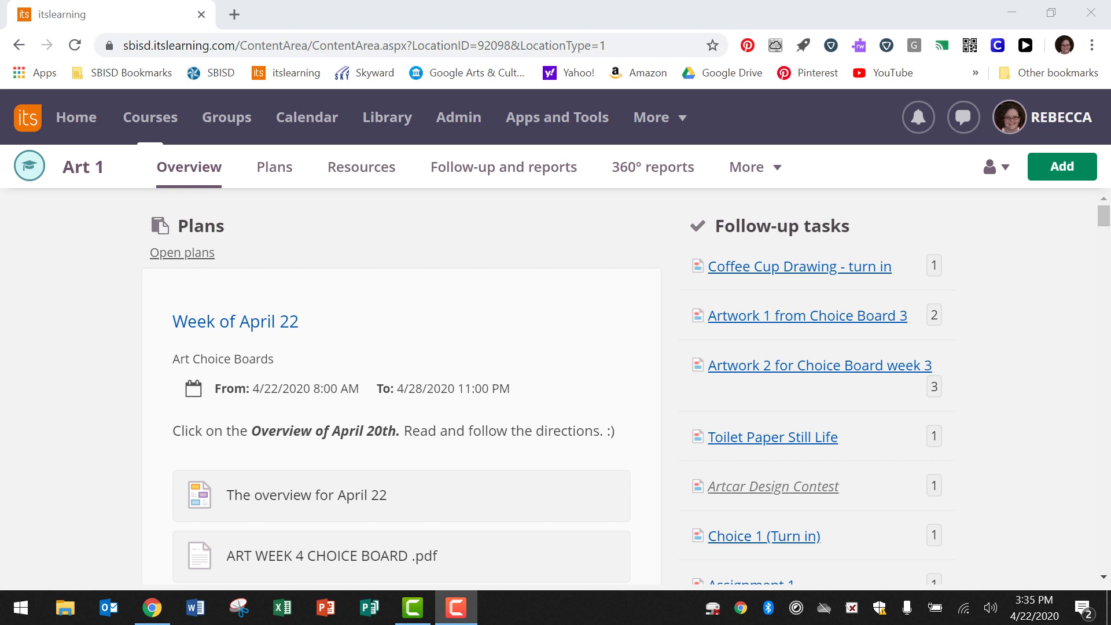
Step: Switch the Art 1 course view to View as Pupil
left_click(996, 167)
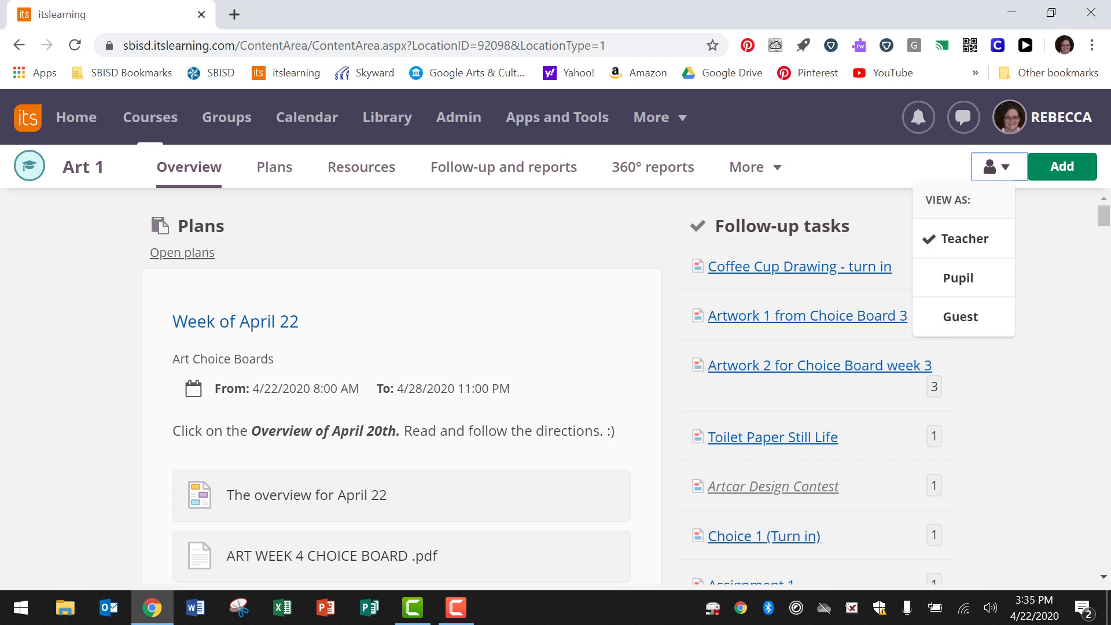
left_click(959, 278)
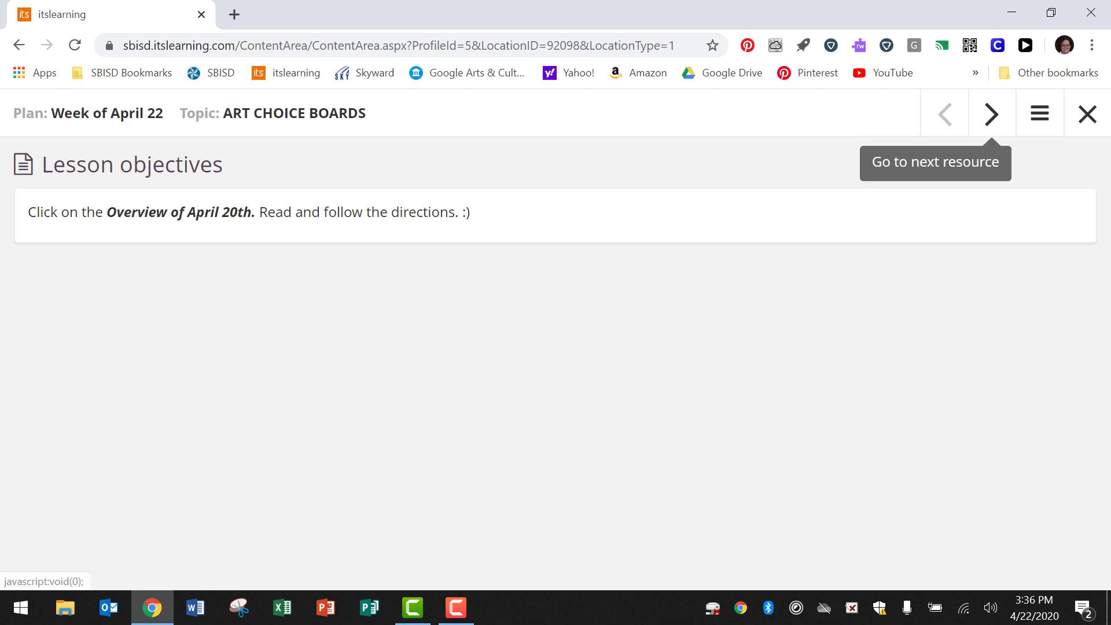
Step: Advance to the next plan resource, the April 22 overview
left_click(991, 114)
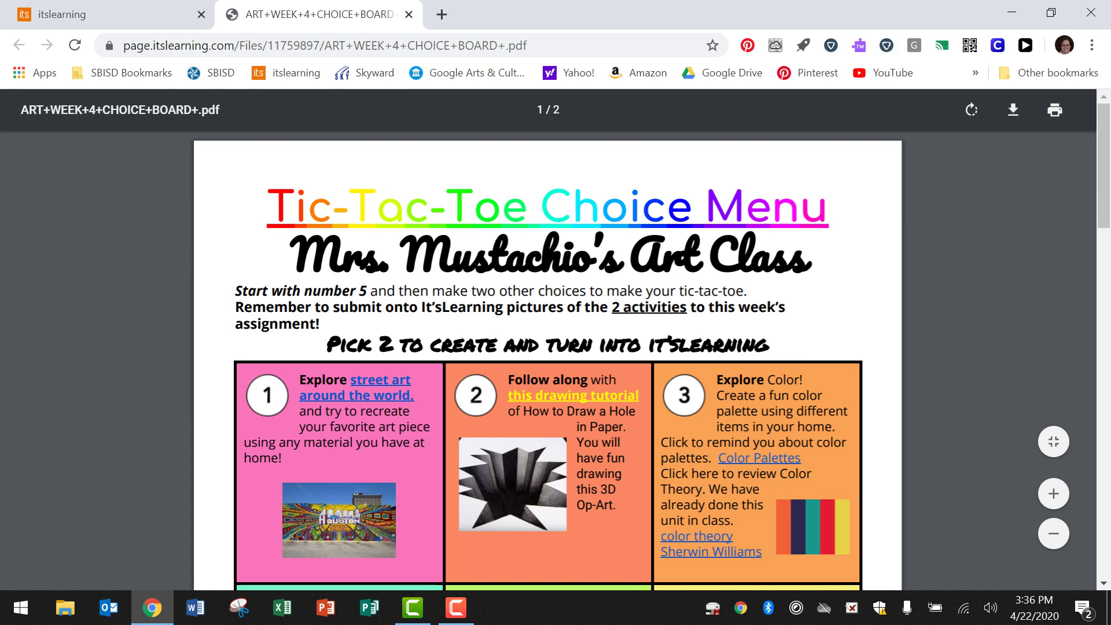
scroll(548, 360, "down", 3)
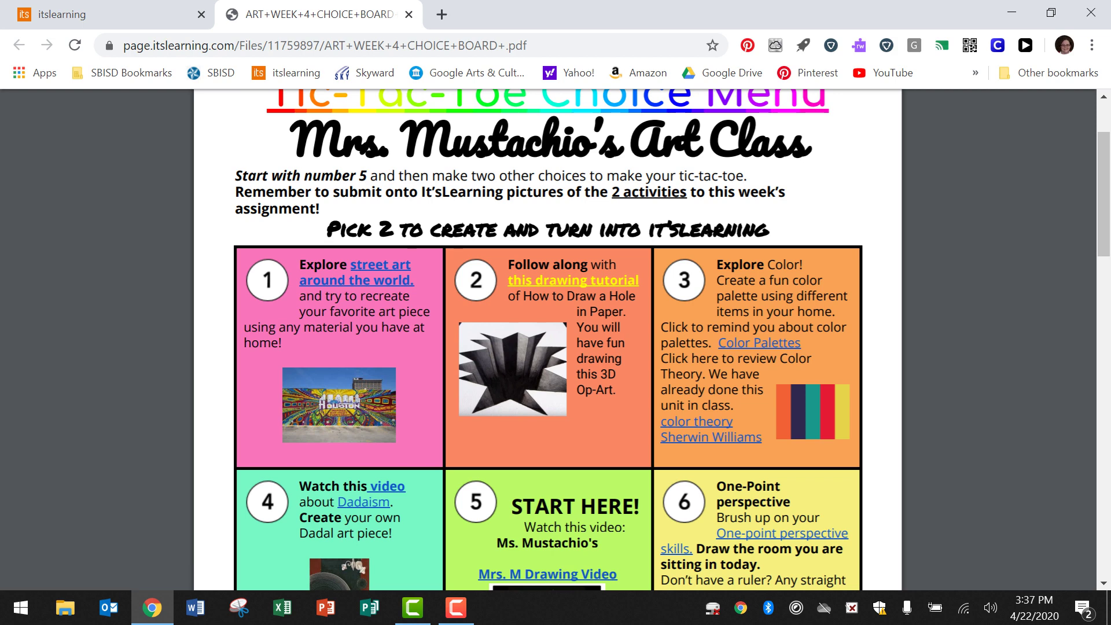
scroll(556, 347, "down", 1)
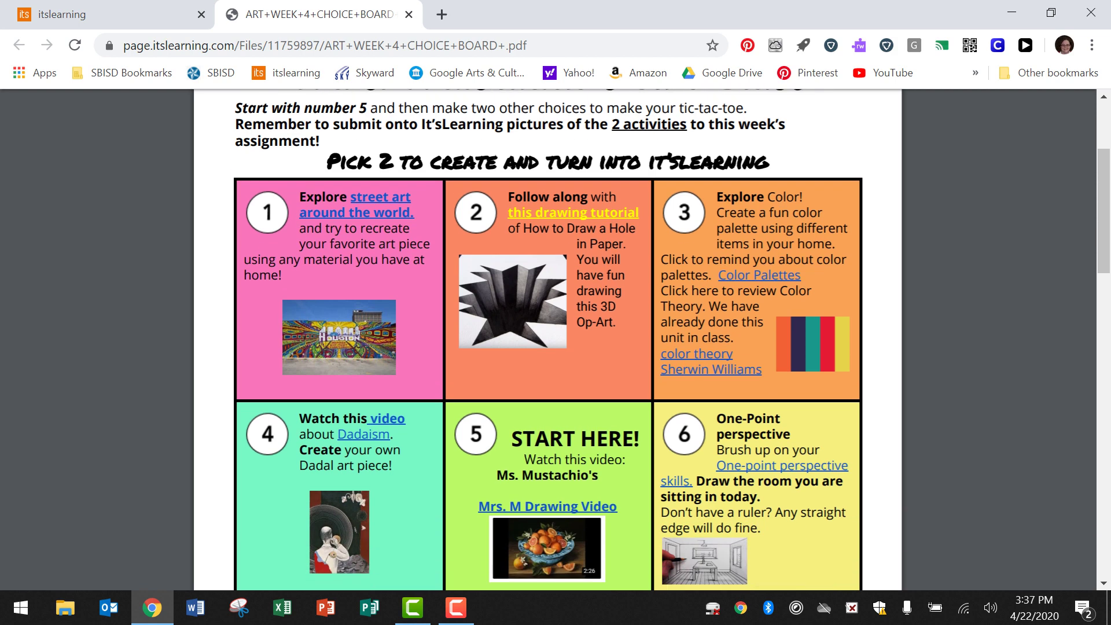
scroll(556, 347, "down", 1)
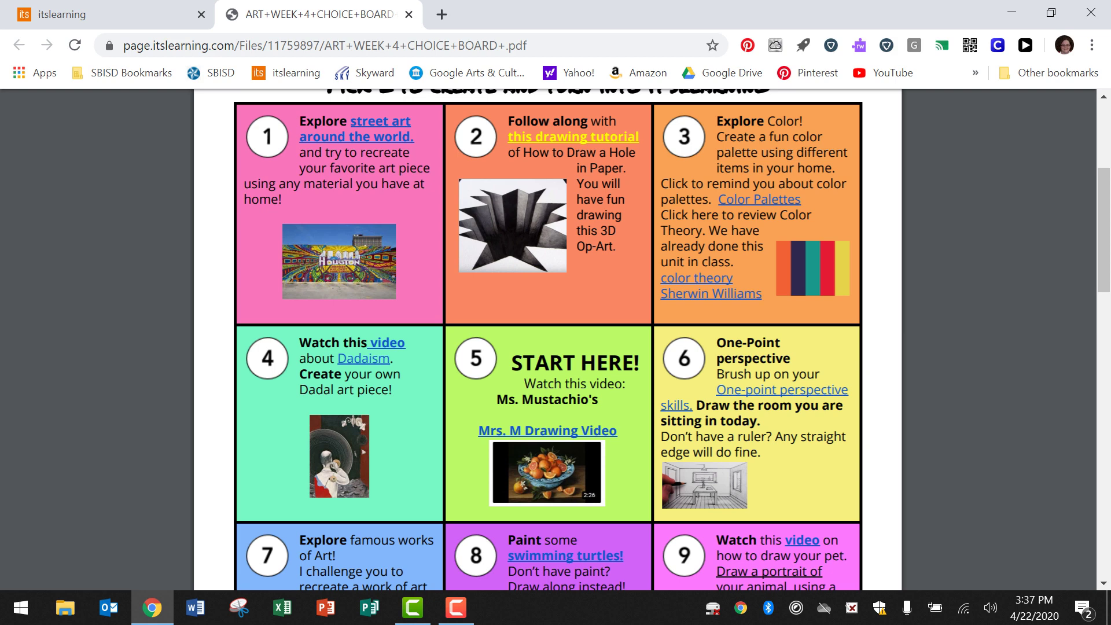
scroll(556, 339, "down", 1)
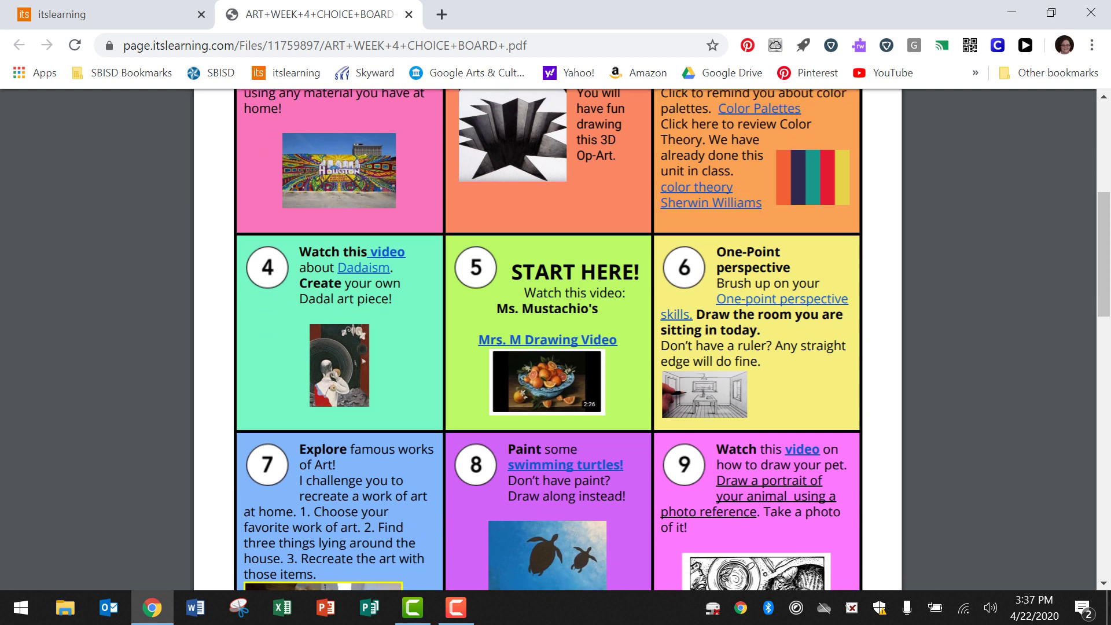
scroll(556, 338, "down", 1)
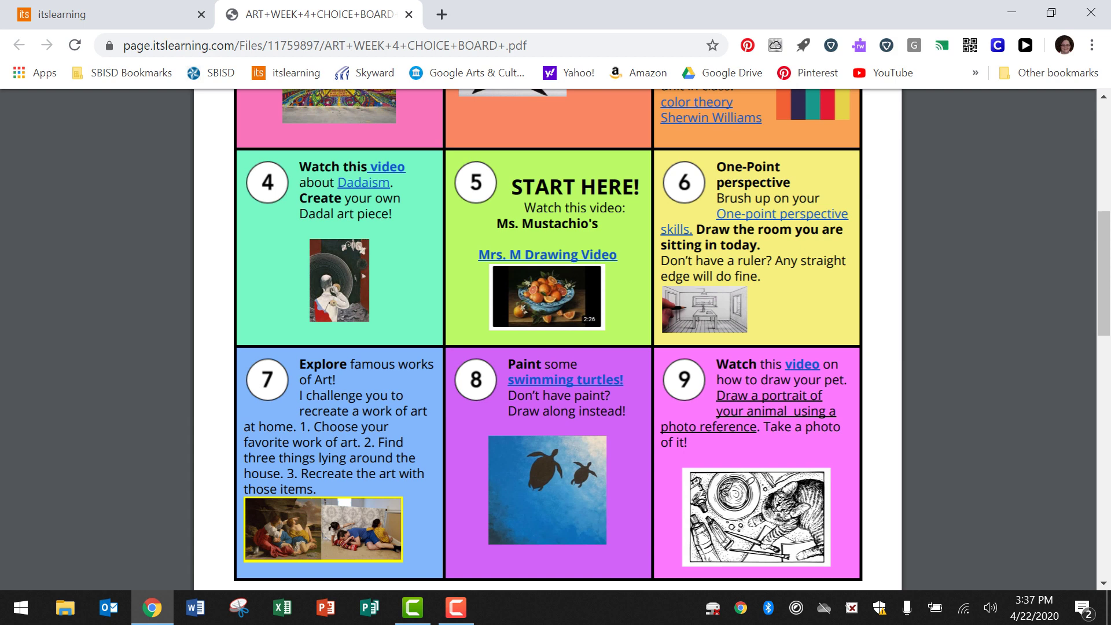
scroll(556, 338, "up", 1)
scroll(556, 339, "up", 2)
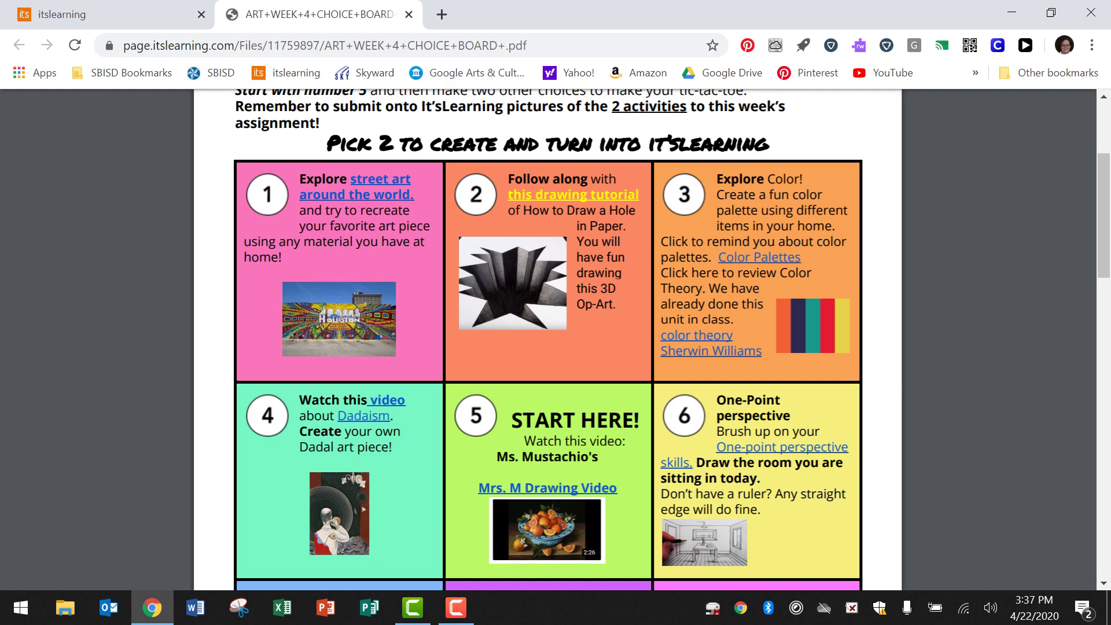
scroll(556, 338, "up", 2)
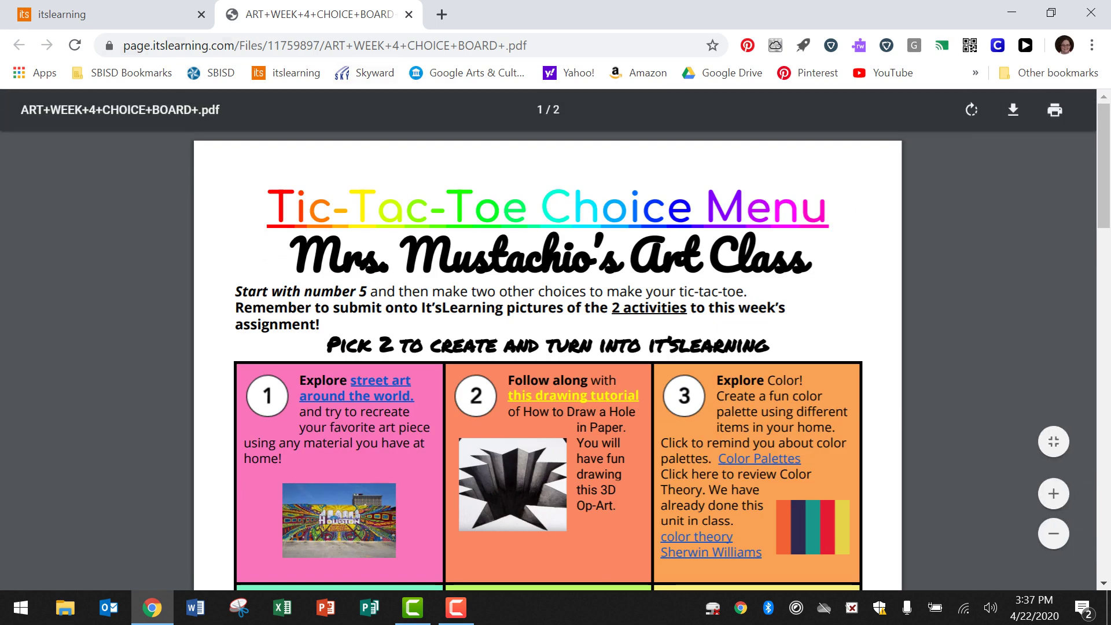
Step: Close the choice board PDF and advance to the Choice 1 (Turn in) resource
left_click(402, 14)
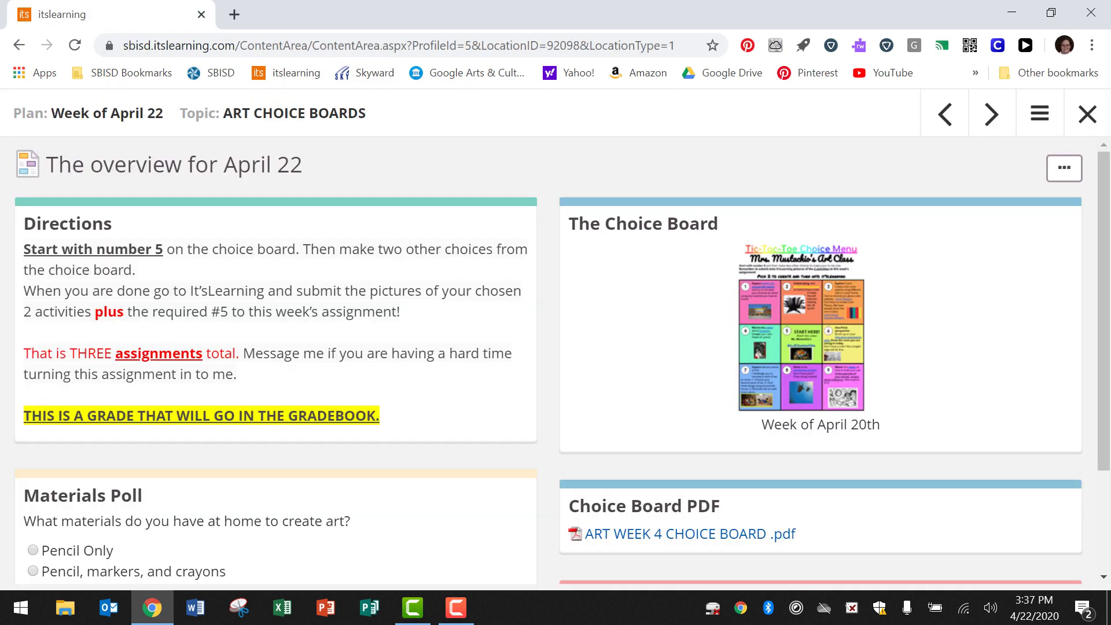
scroll(563, 362, "down", 1)
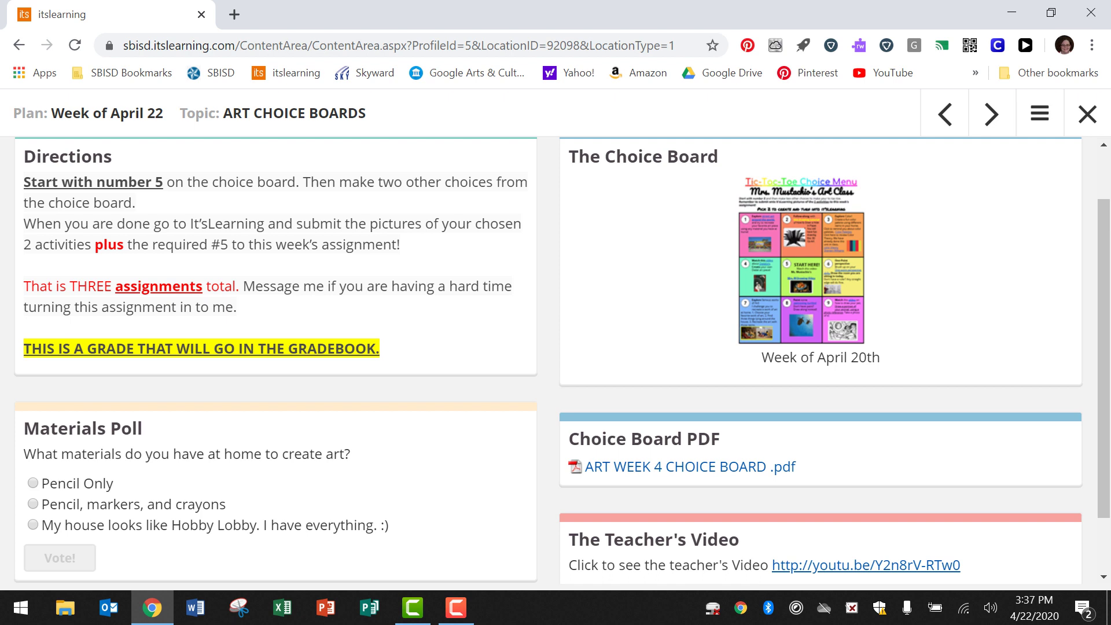
scroll(563, 360, "down", 1)
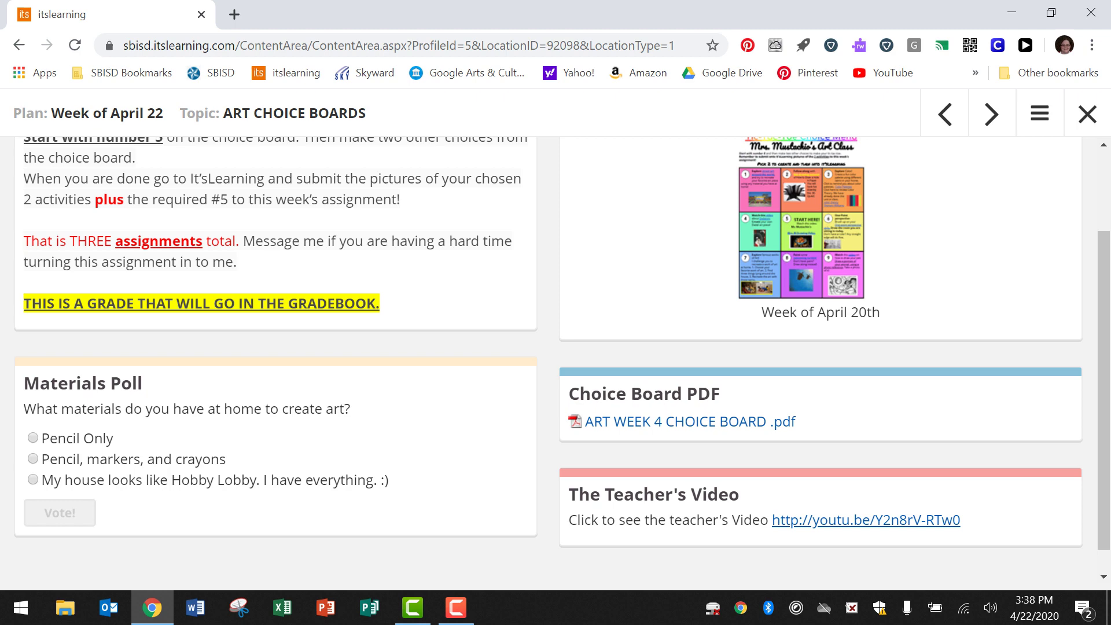
scroll(695, 539, "up", 2)
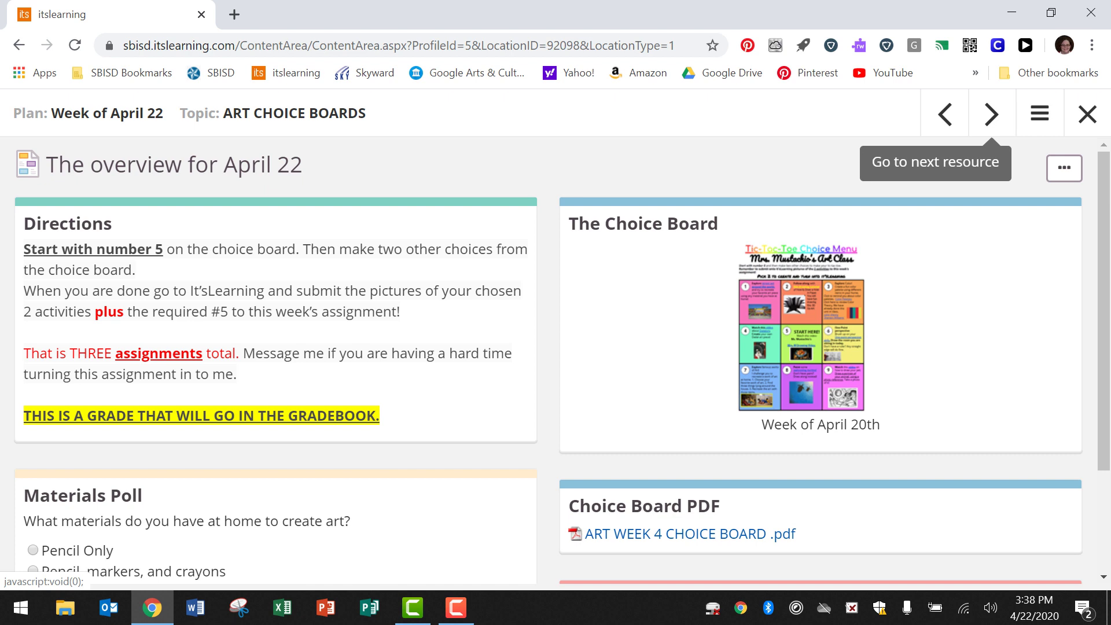
left_click(991, 114)
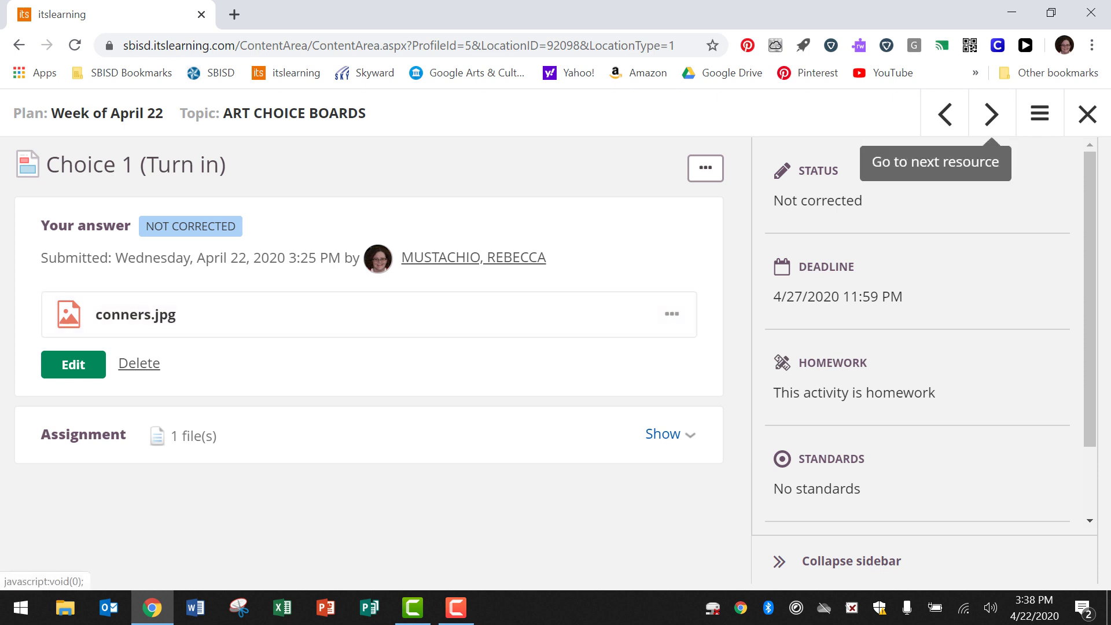
Step: Upload the conners photo and submit it for the Square #5 still life assignment
left_click(991, 114)
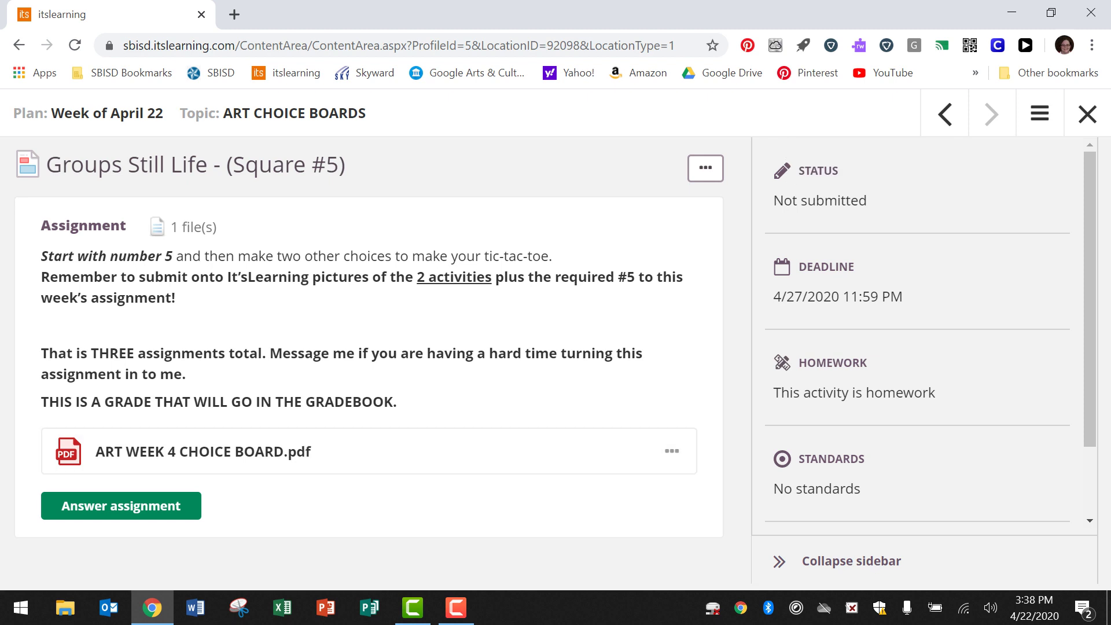
left_click(120, 506)
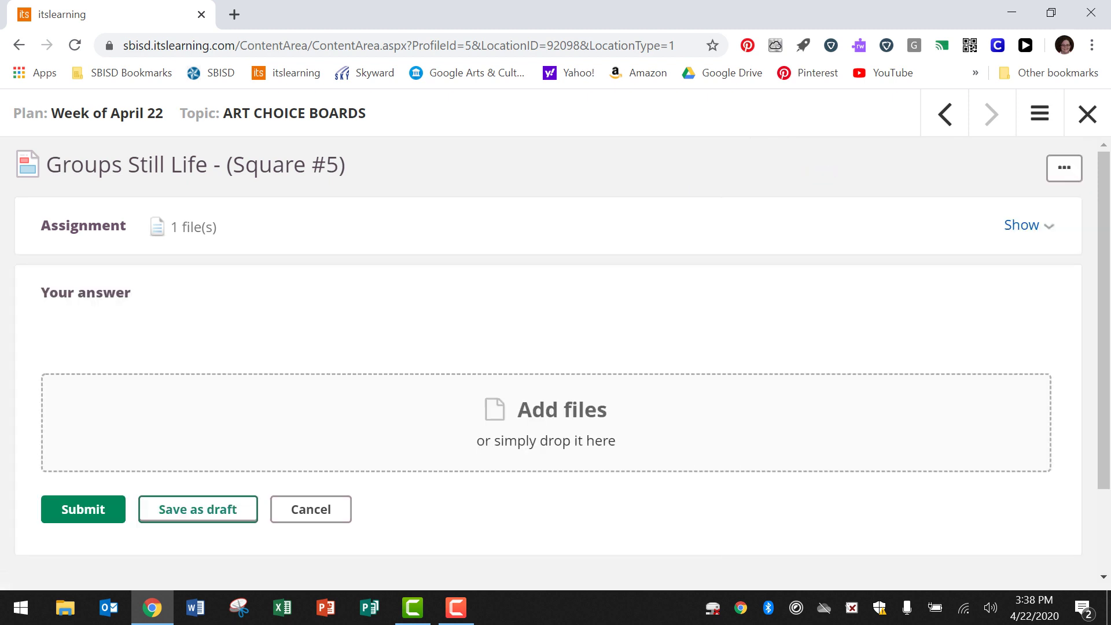
scroll(219, 512, "down", 2)
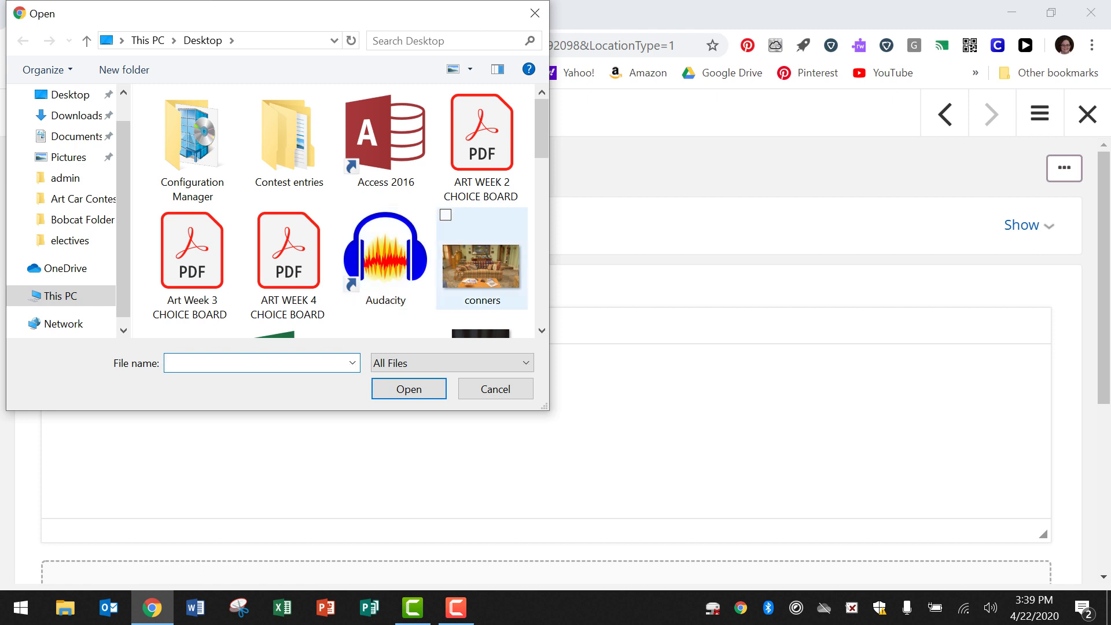
left_click(482, 260)
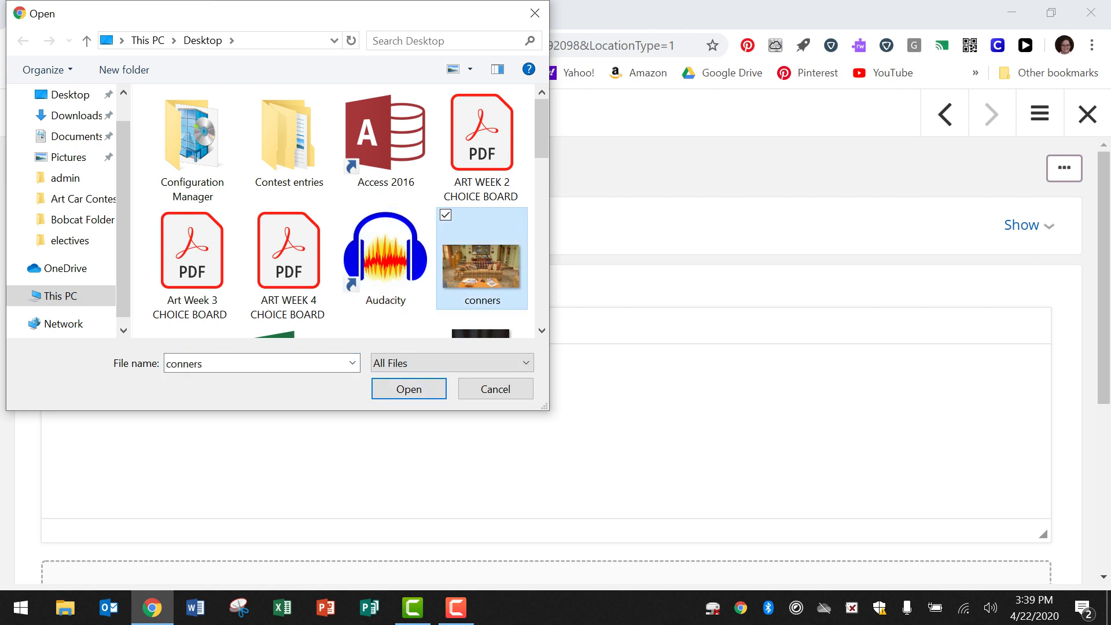
key("Return")
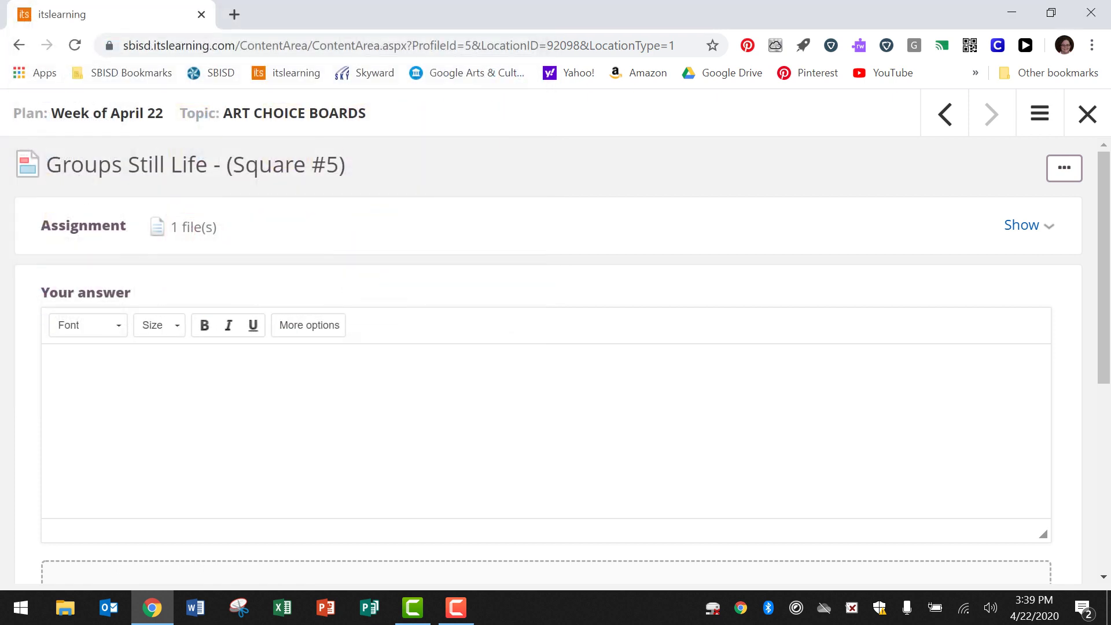
scroll(556, 391, "down", 5)
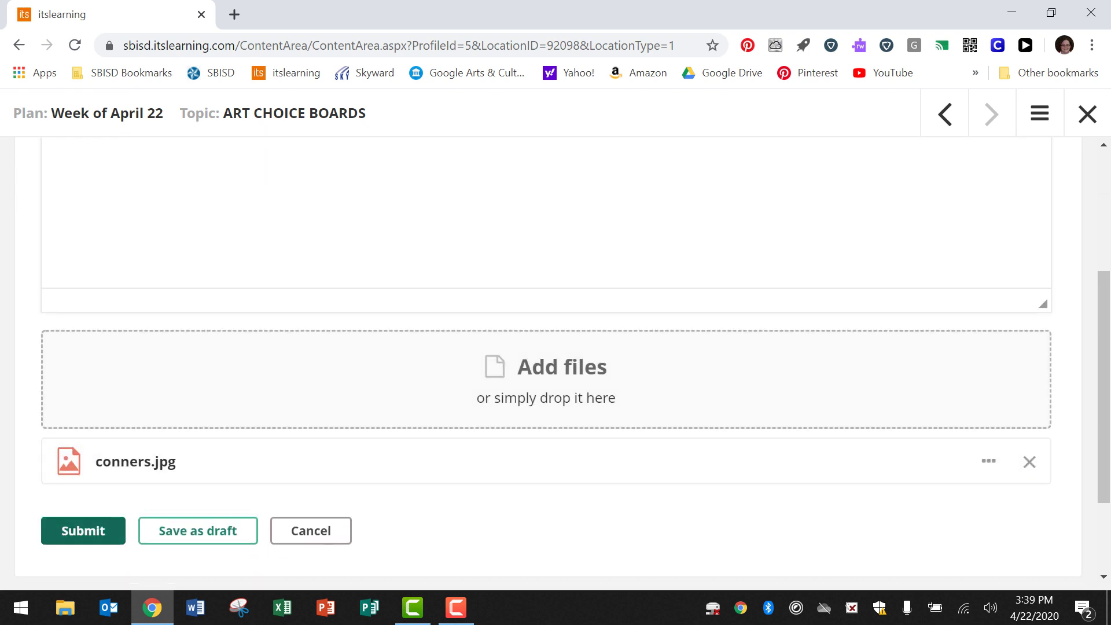
left_click(83, 530)
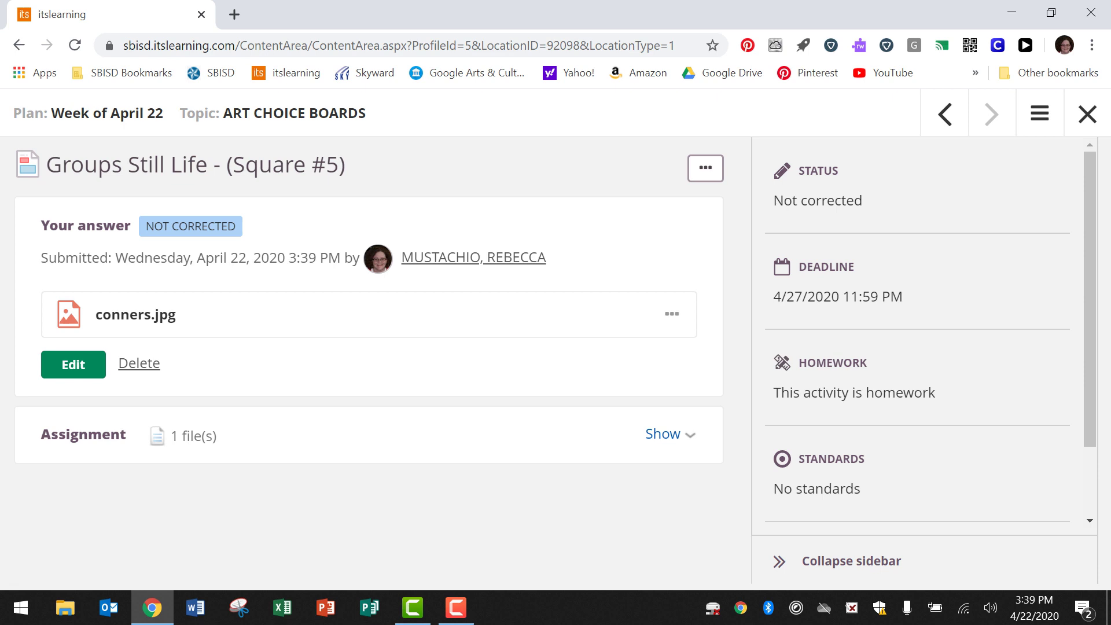
Step: Show and hide the assignment instructions, then close the plan
left_click(663, 433)
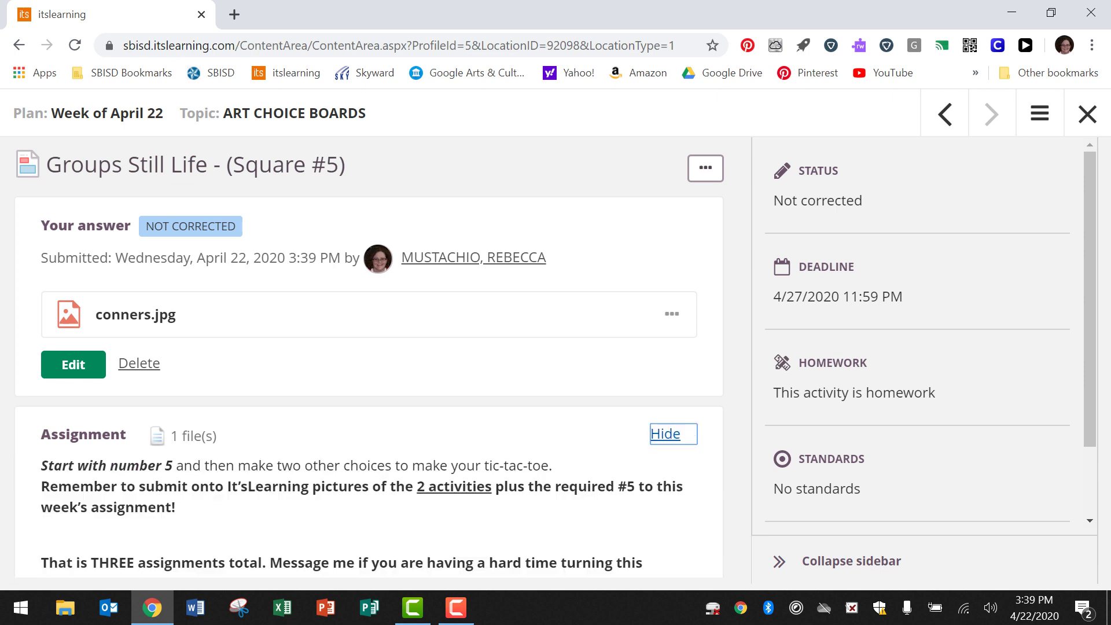
key("Return")
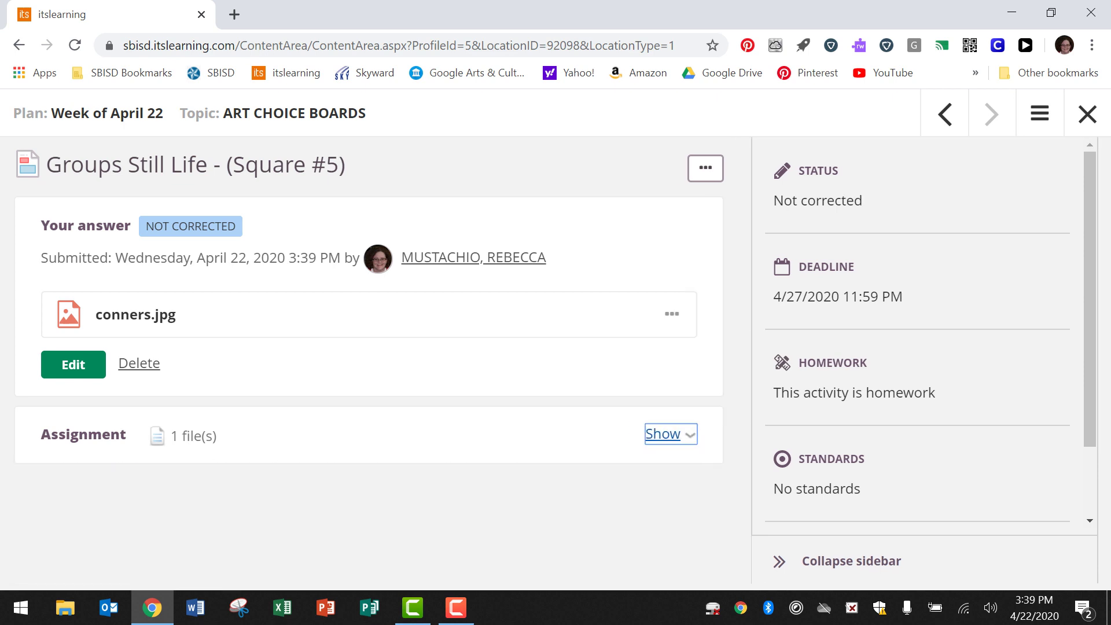
left_click(1087, 114)
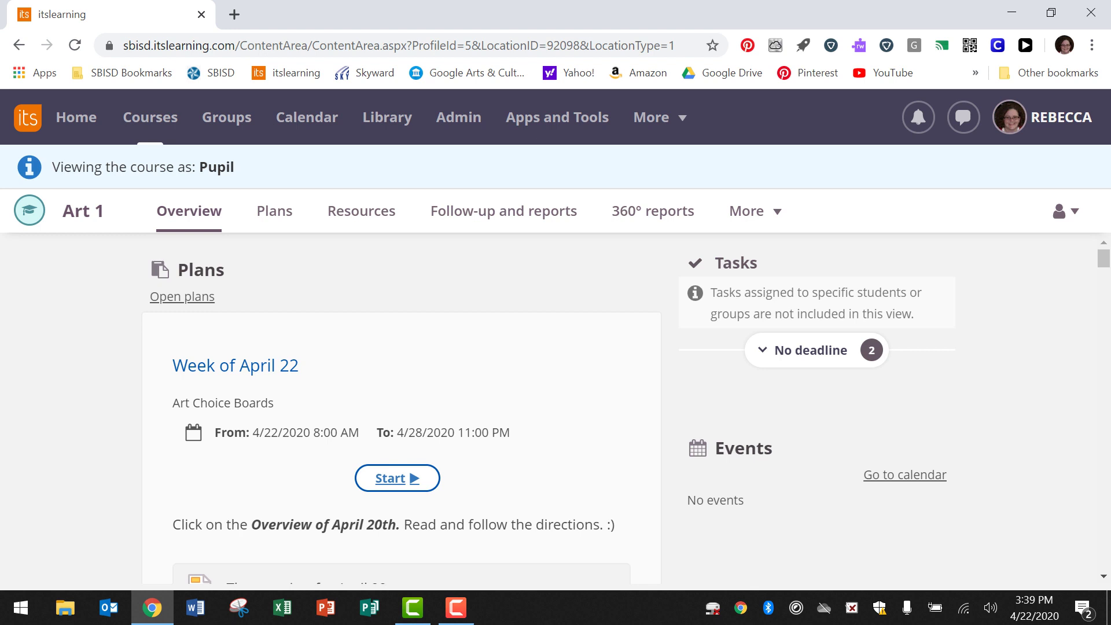
scroll(555, 408, "down", 2)
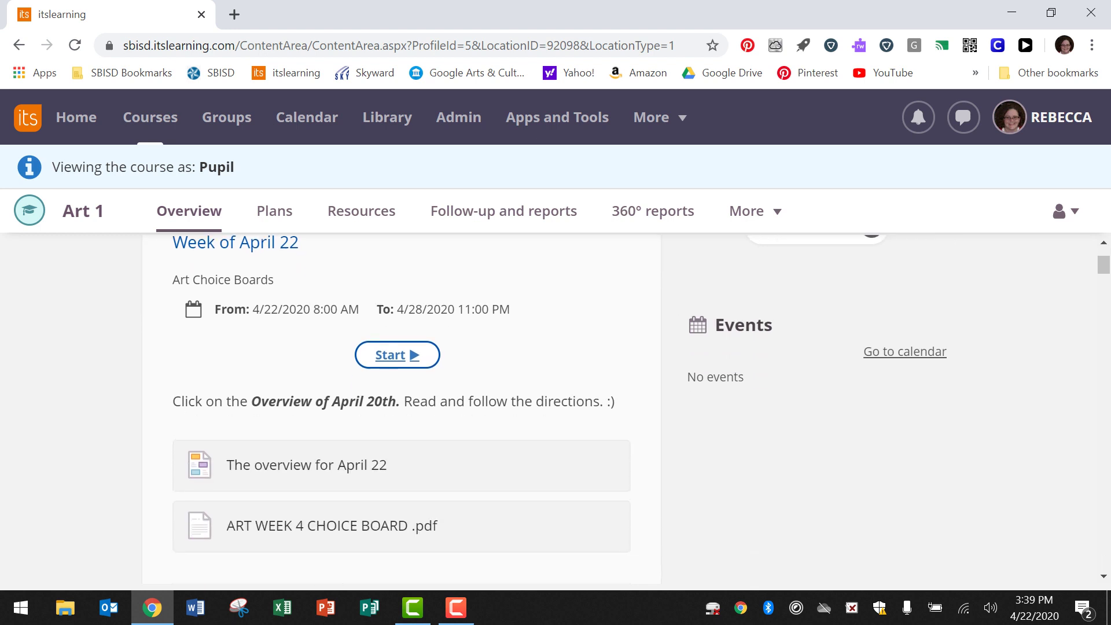
scroll(556, 408, "down", 1)
scroll(556, 408, "down", 1)
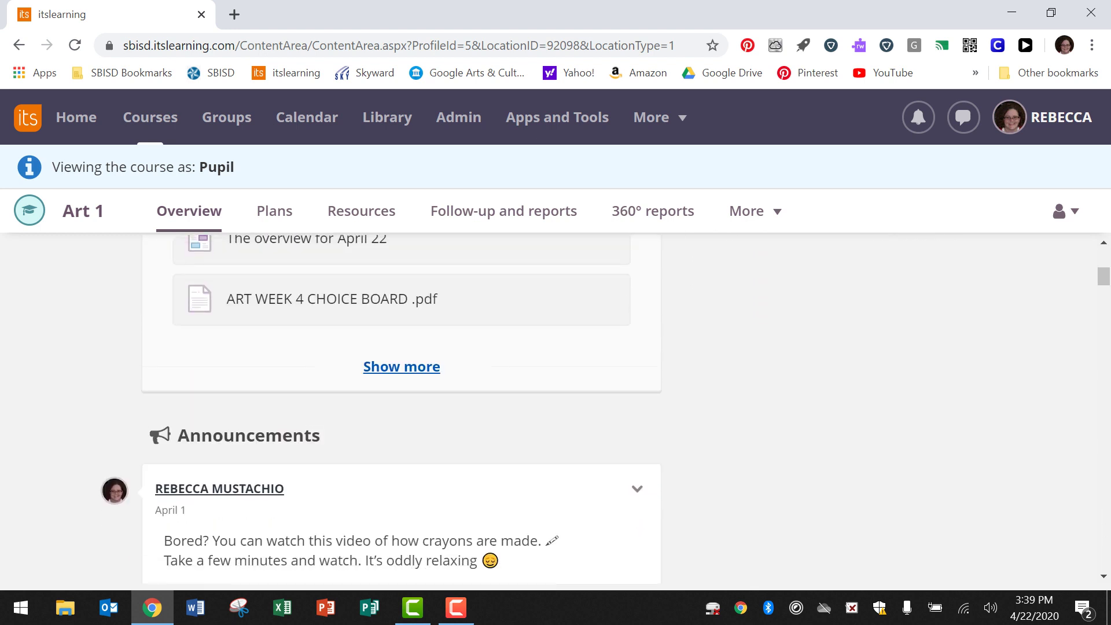
scroll(556, 408, "down", 1)
scroll(556, 408, "down", 1)
scroll(399, 408, "down", 1)
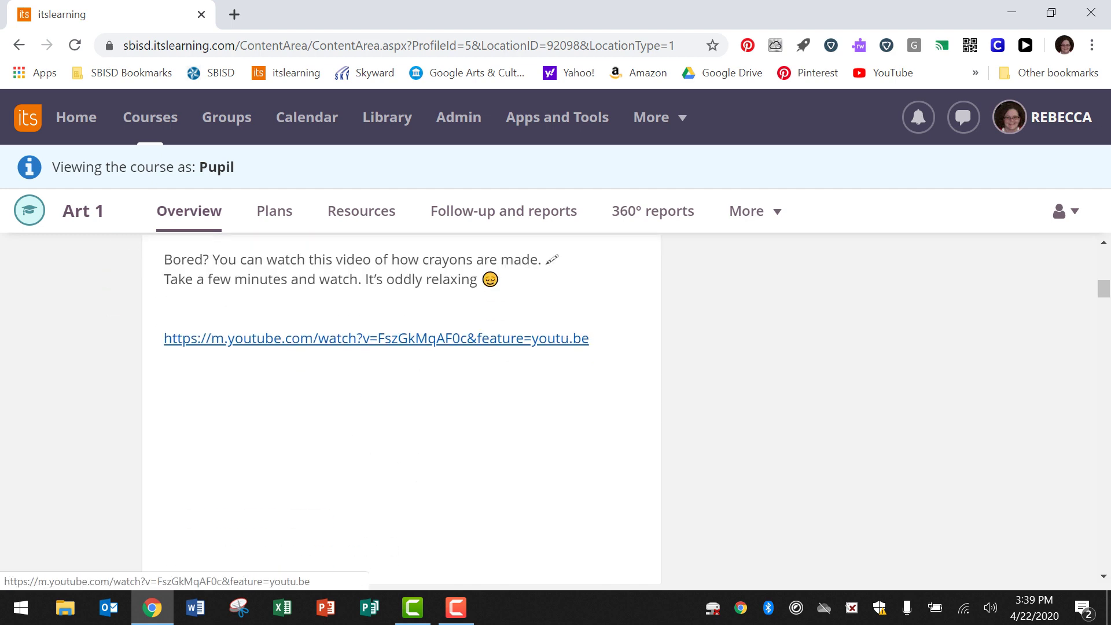
scroll(400, 409, "down", 1)
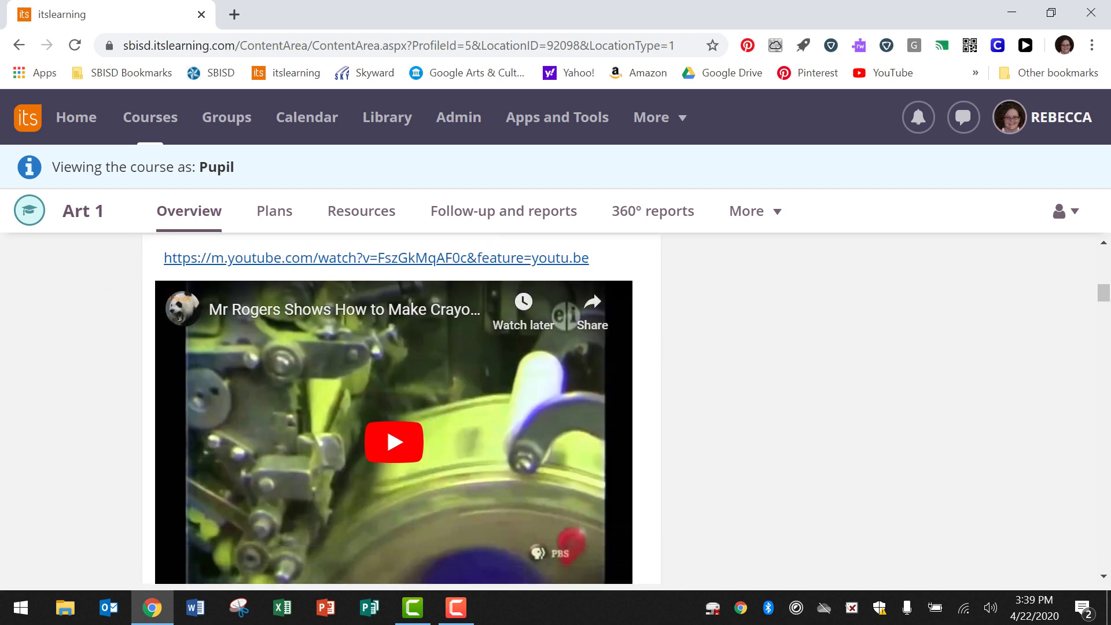
scroll(399, 408, "down", 1)
scroll(400, 408, "down", 1)
scroll(400, 408, "down", 2)
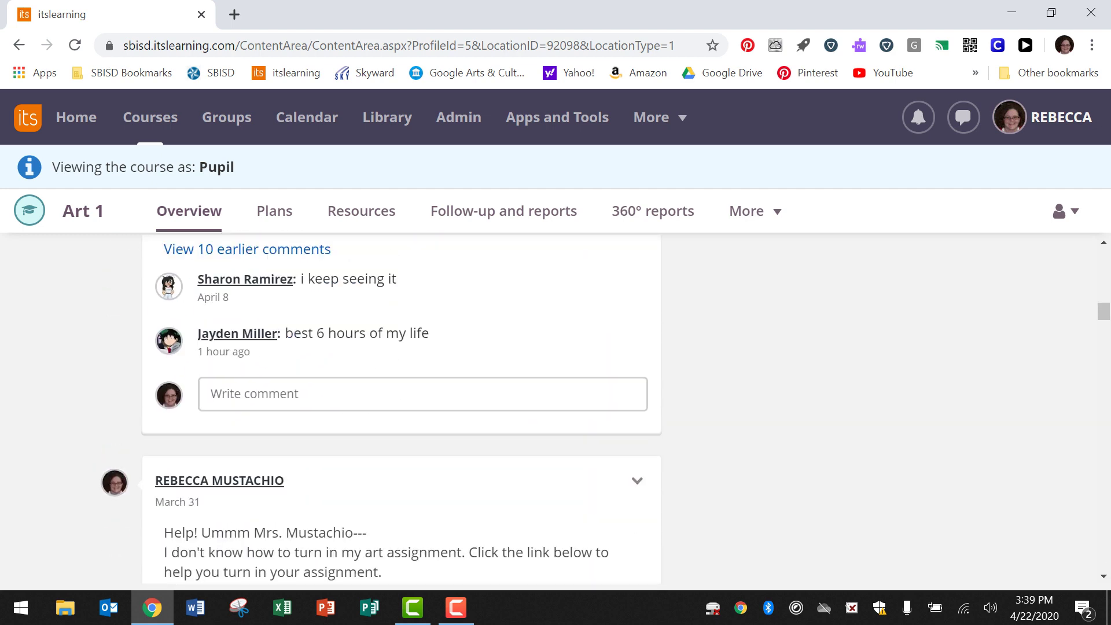
scroll(400, 408, "down", 1)
scroll(400, 409, "up", 1)
scroll(400, 408, "up", 10)
scroll(400, 408, "up", 4)
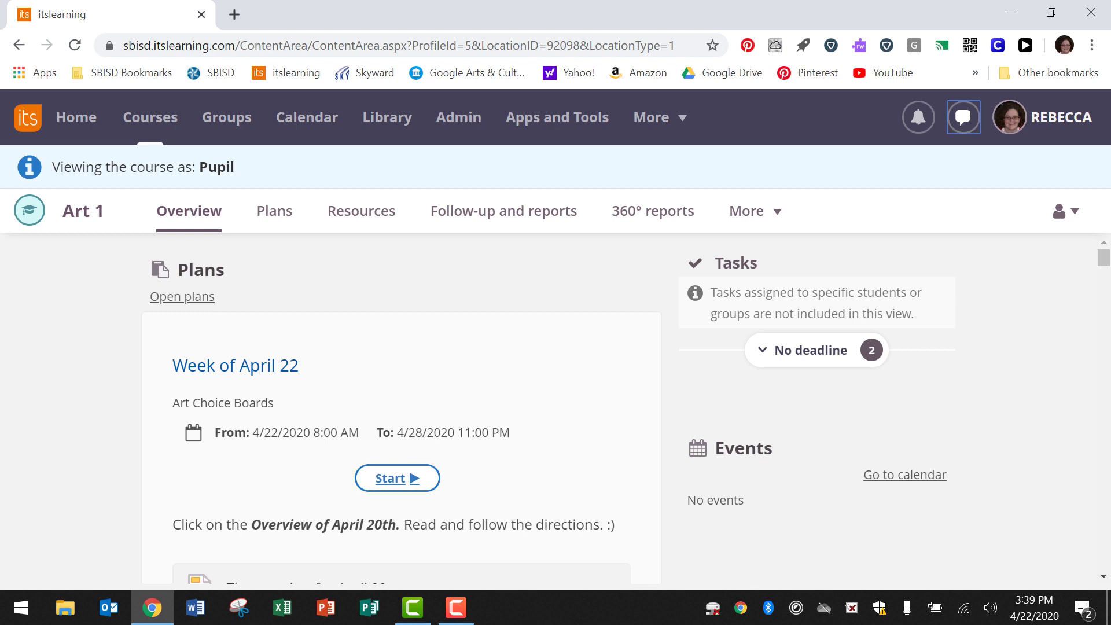
left_click(964, 116)
key("Escape")
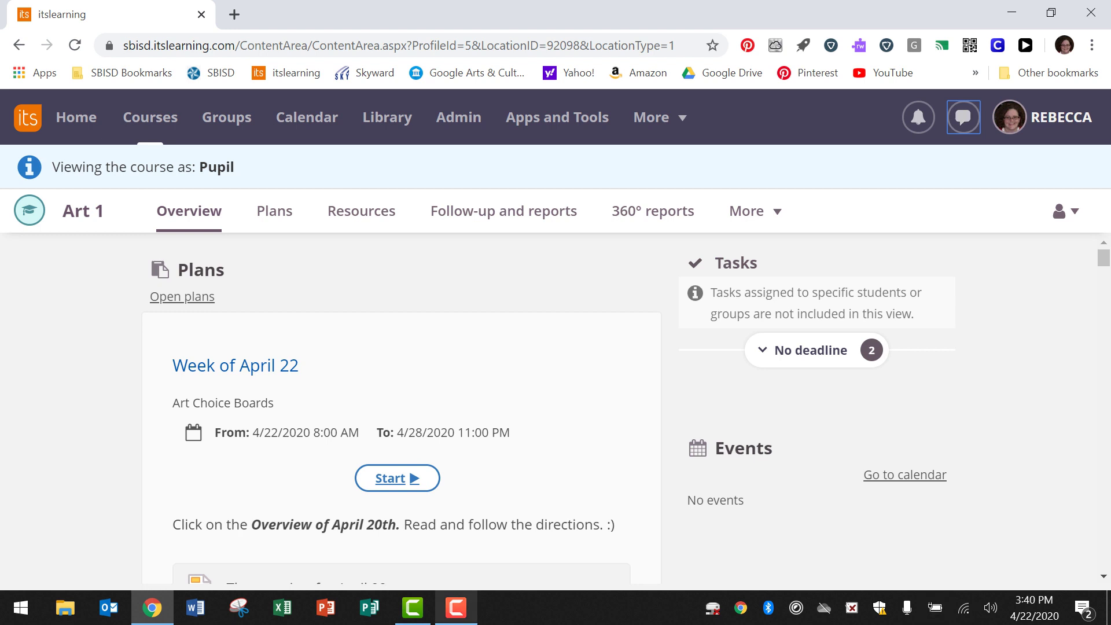
left_click(456, 547)
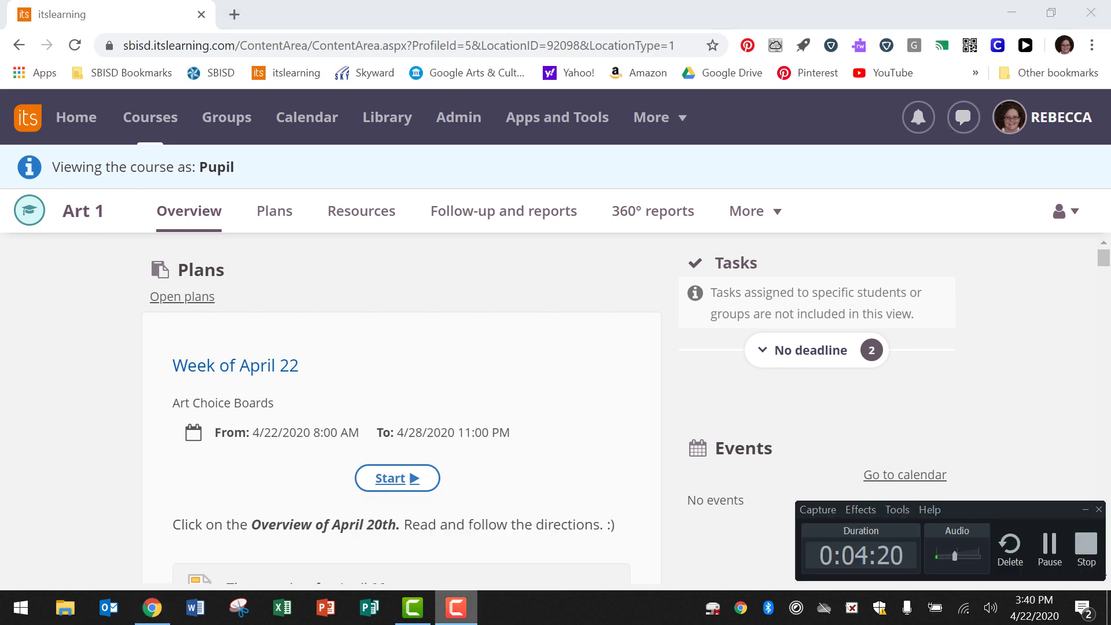